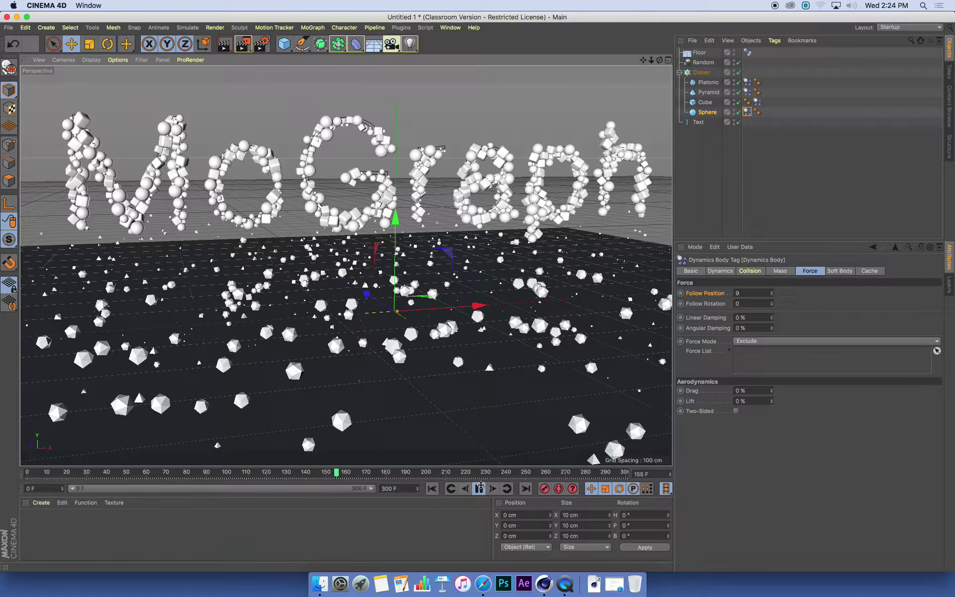
Pause the clone simulation playback at frame 157
{"action": "left_click", "coordinate": [480, 487]}
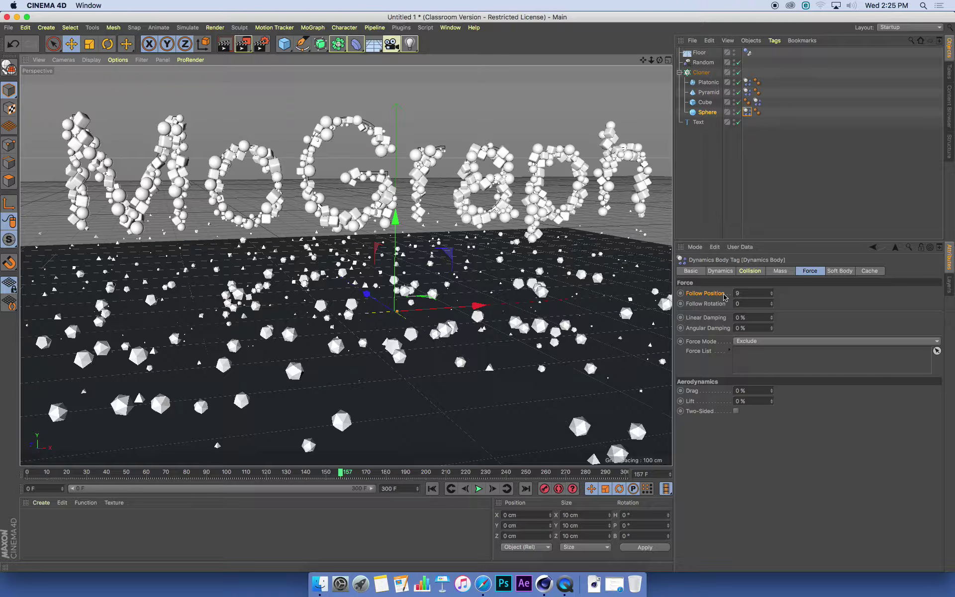
Show the Sphere's Dynamics Body force settings and bring up Follow Position's linking menu
{"action": "left_click", "coordinate": [709, 113]}
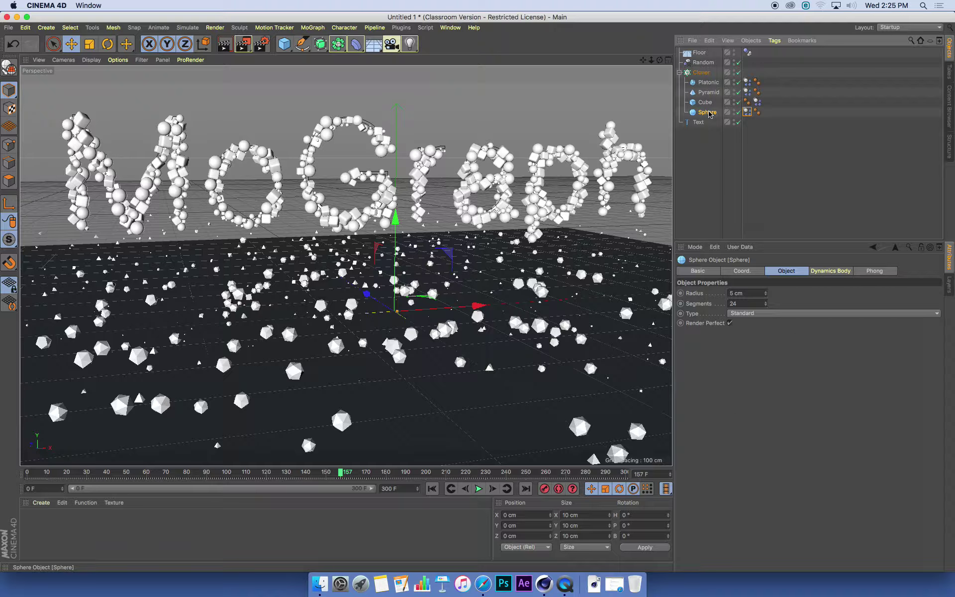
{"action": "left_click", "coordinate": [747, 114]}
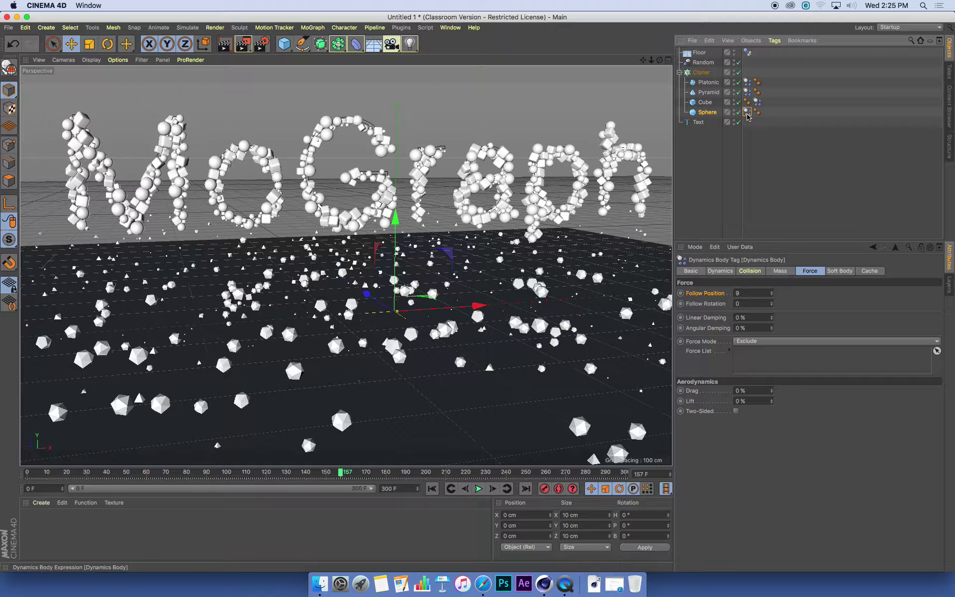
{"action": "left_click", "coordinate": [809, 273]}
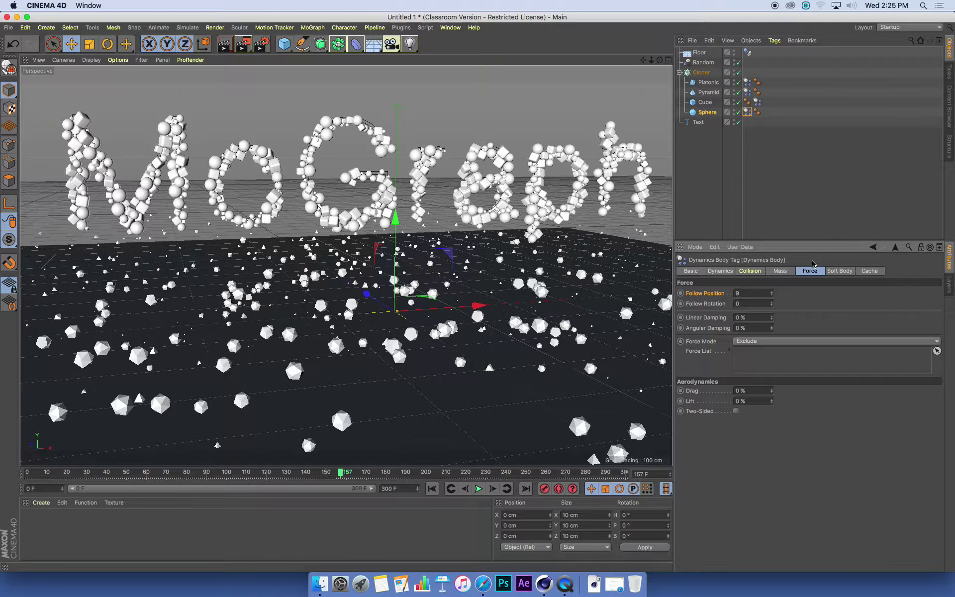
{"action": "right_click", "coordinate": [716, 297]}
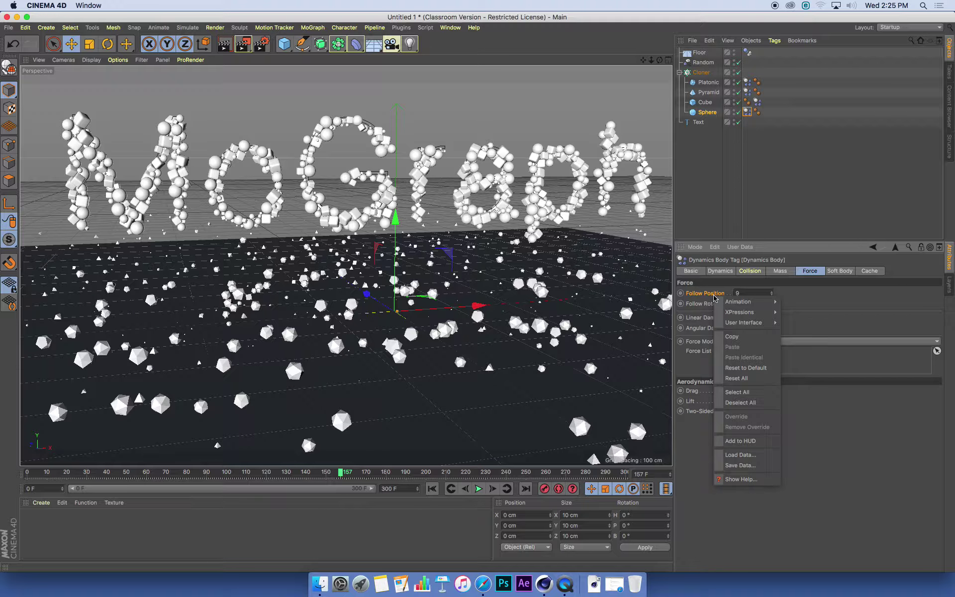
{"action": "mouse_move", "coordinate": [740, 311]}
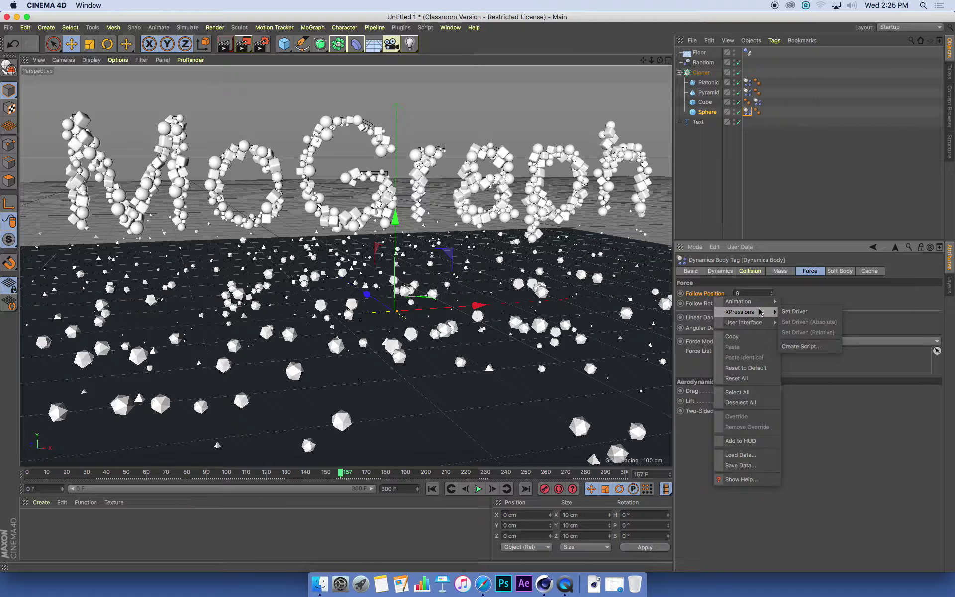
Set Sphere's Follow Position as driver and Cube's Follow Position as Set Driven (Absolute)
{"action": "left_click", "coordinate": [796, 314]}
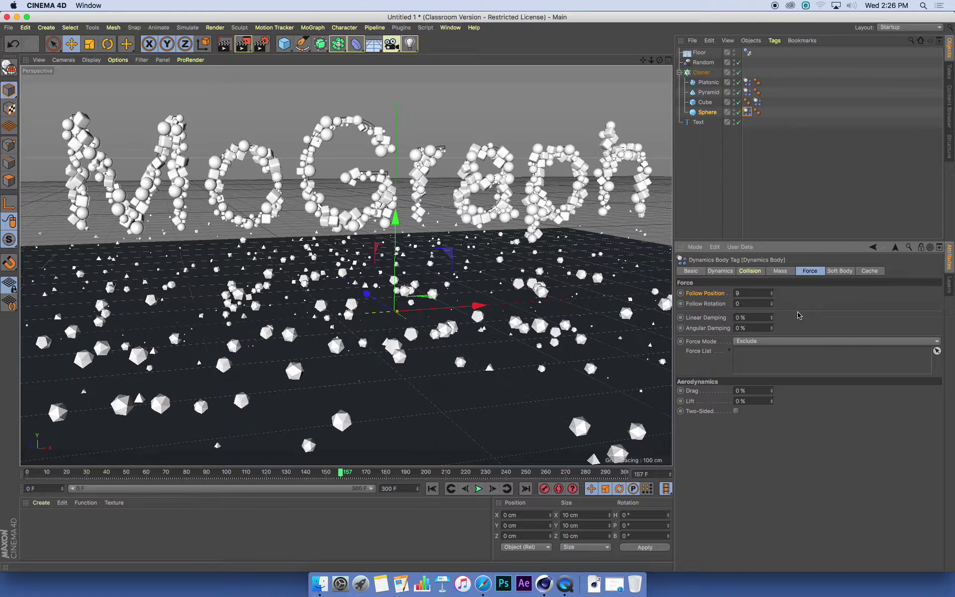
{"action": "left_click", "coordinate": [706, 104]}
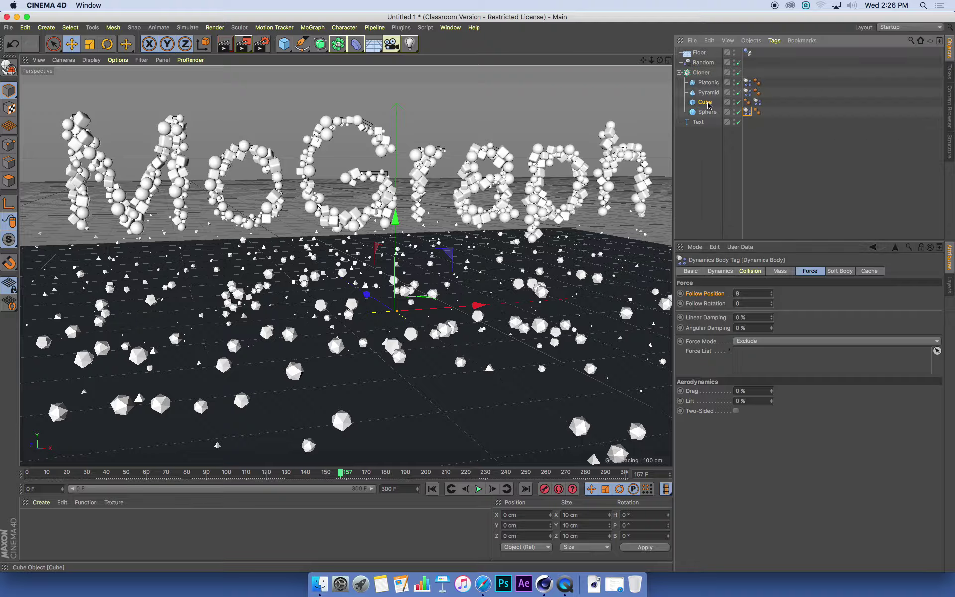
{"action": "left_click", "coordinate": [757, 101]}
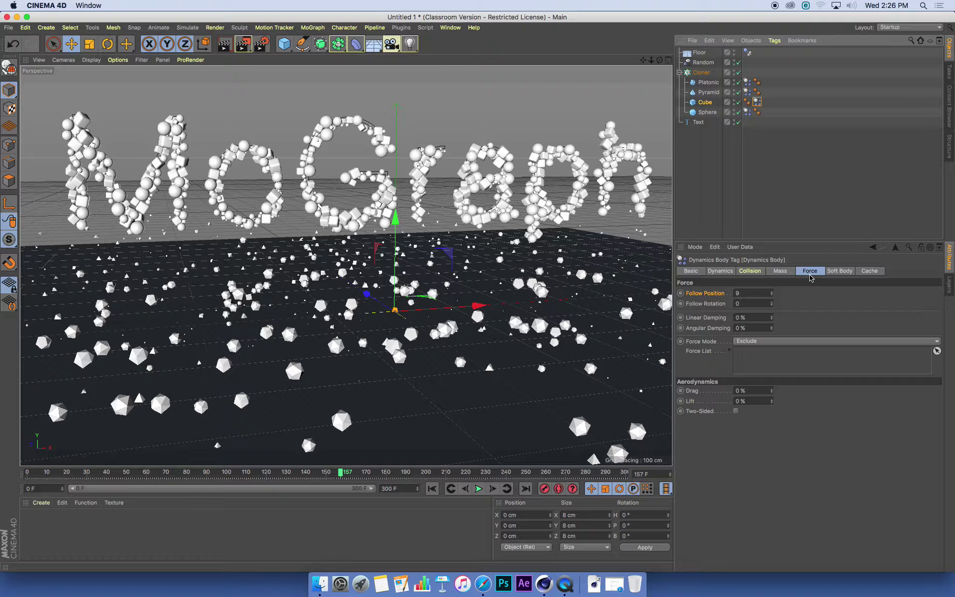
{"action": "right_click", "coordinate": [712, 294]}
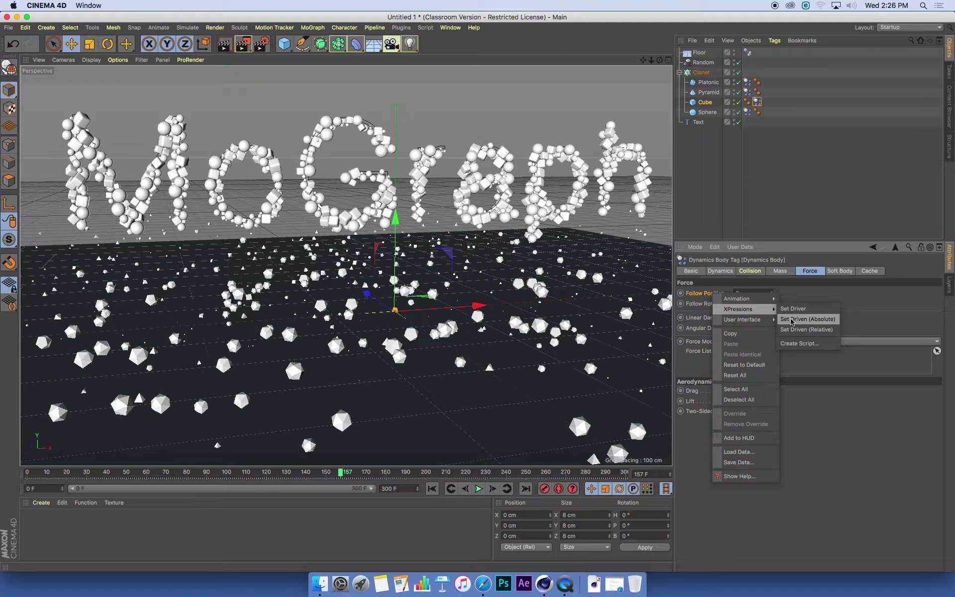
{"action": "left_click", "coordinate": [812, 323]}
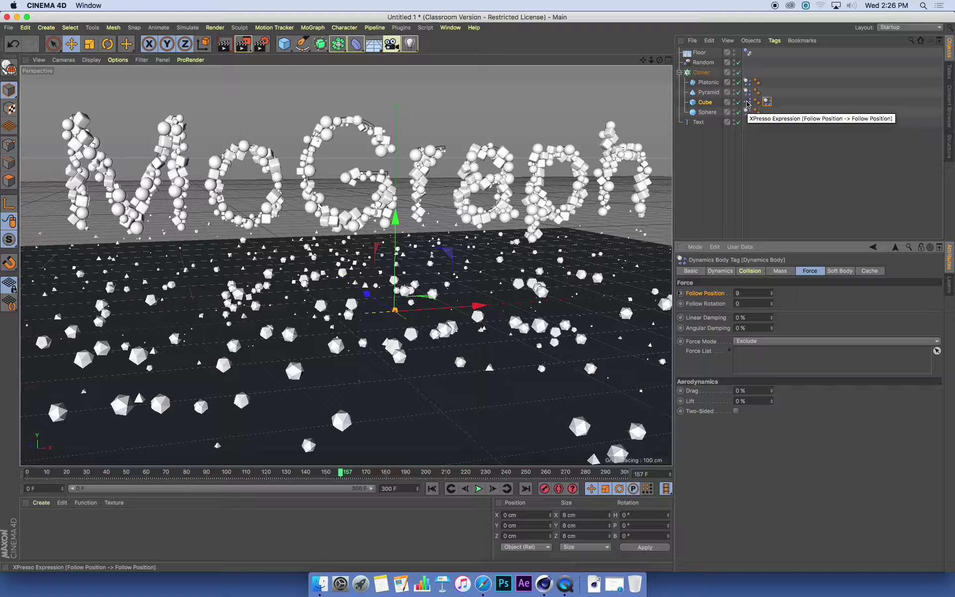
Open the Cube's new XPresso tag in the XPresso Editor
{"action": "left_click", "coordinate": [747, 103]}
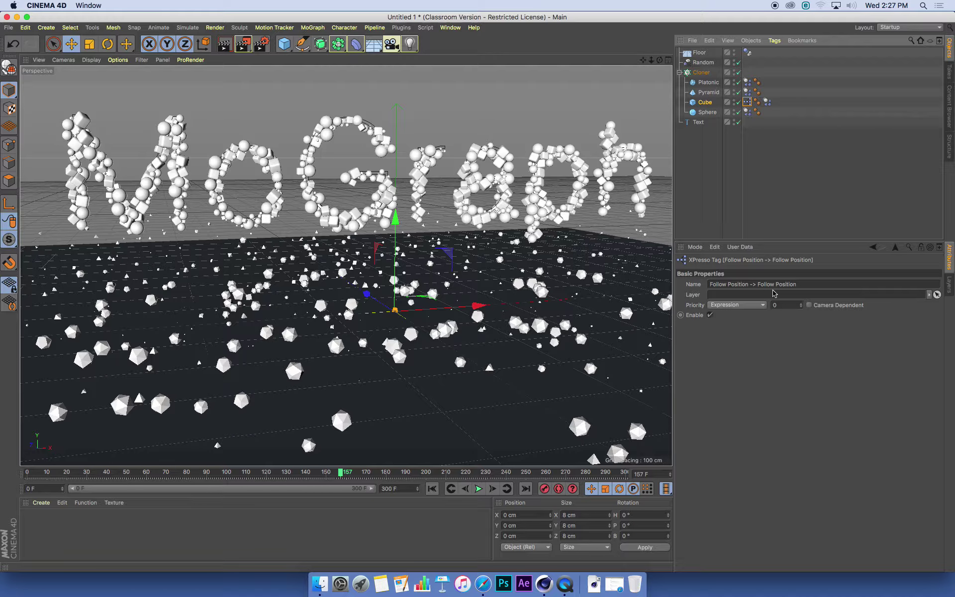
{"action": "double_click", "coordinate": [747, 105]}
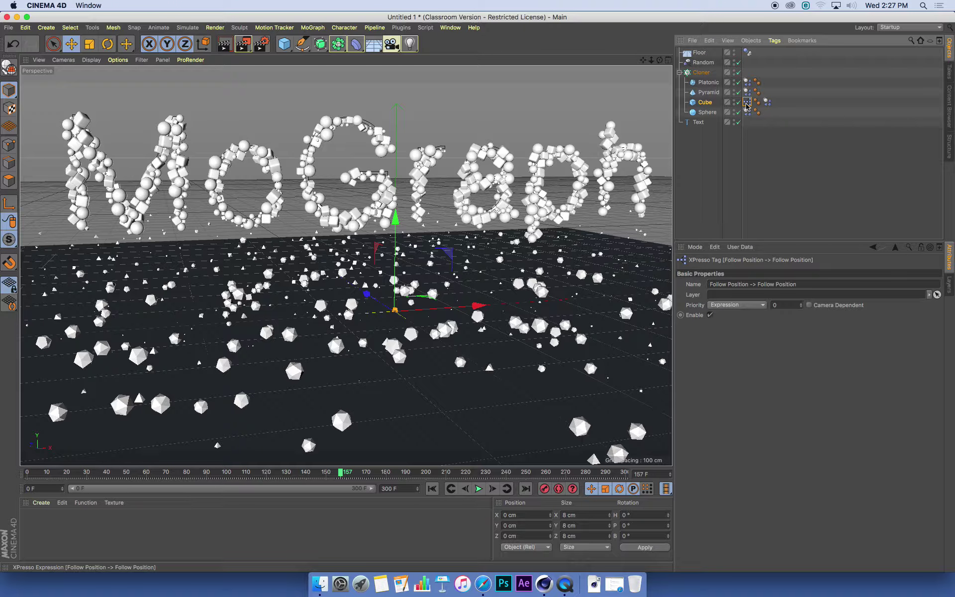
Enlarge the XPresso Editor, spread out the Dynamics Body and Range Mapper nodes, then close it
{"action": "left_click_drag", "start_coordinate": [247, 68], "coordinate": [436, 87]}
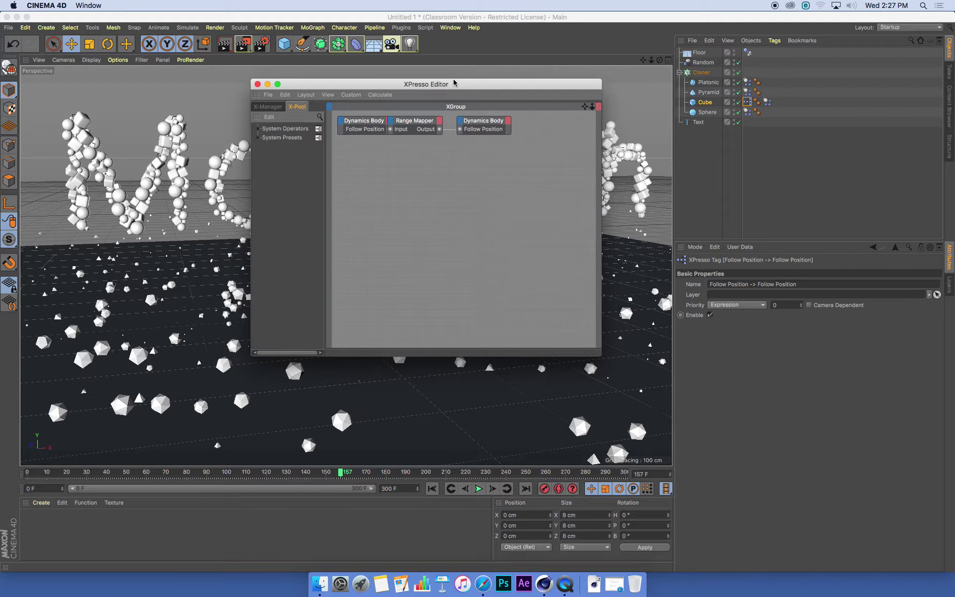
{"action": "left_click_drag", "start_coordinate": [578, 360], "coordinate": [765, 406]}
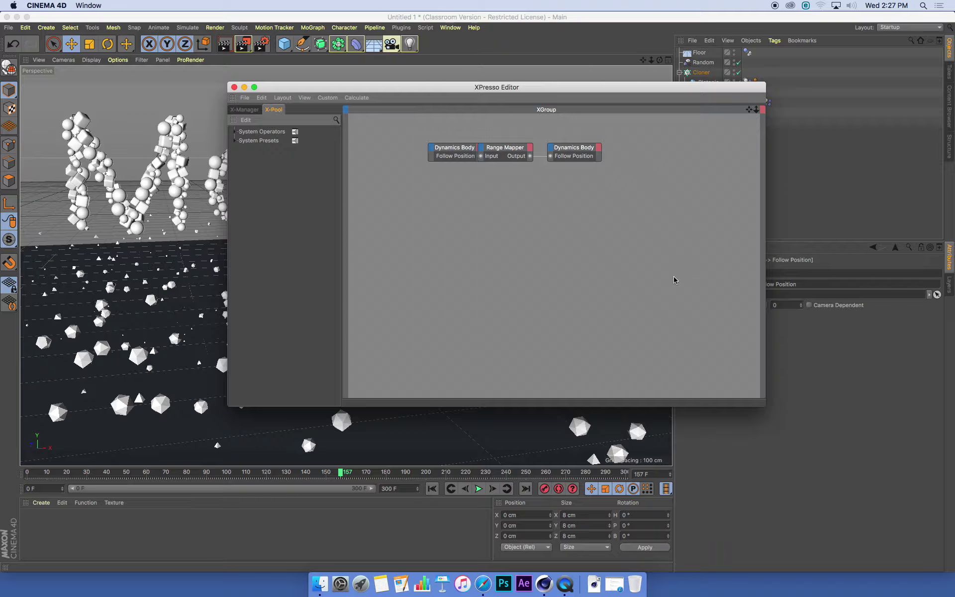
{"action": "left_click", "coordinate": [582, 154]}
{"action": "left_click_drag", "start_coordinate": [581, 155], "coordinate": [639, 165]}
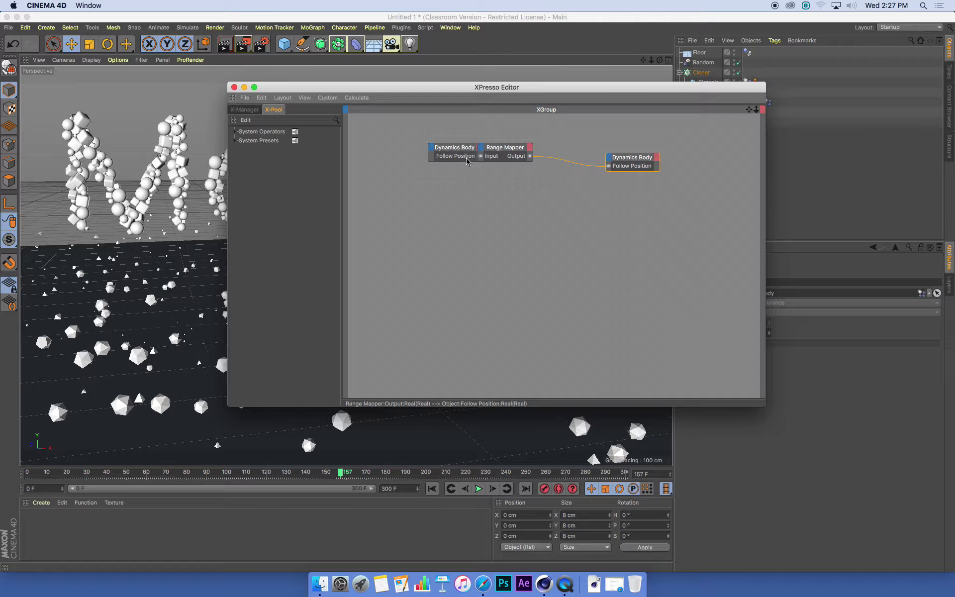
{"action": "left_click_drag", "start_coordinate": [504, 148], "coordinate": [532, 143]}
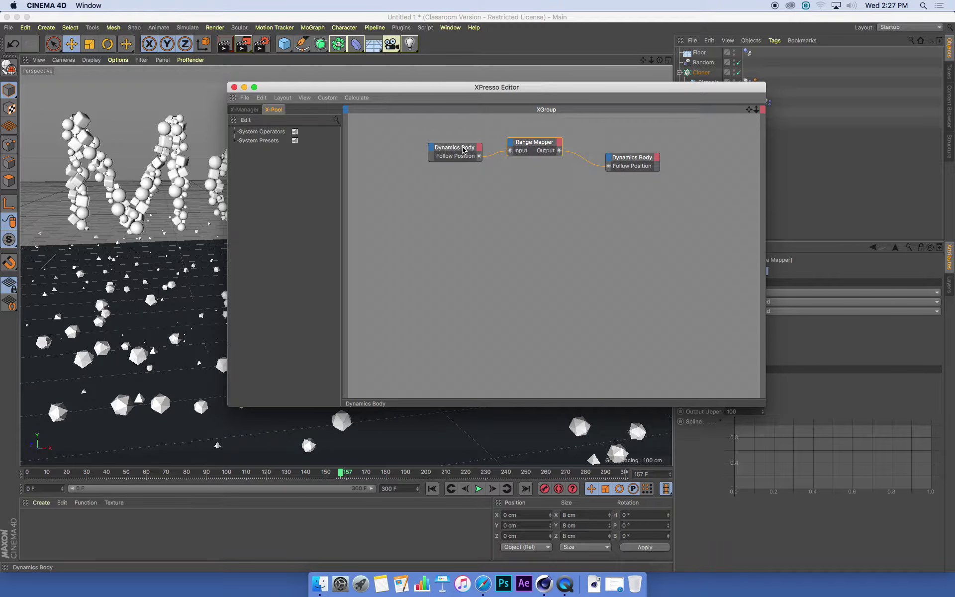
{"action": "left_click_drag", "start_coordinate": [464, 152], "coordinate": [438, 172]}
{"action": "left_click_drag", "start_coordinate": [539, 143], "coordinate": [539, 132]}
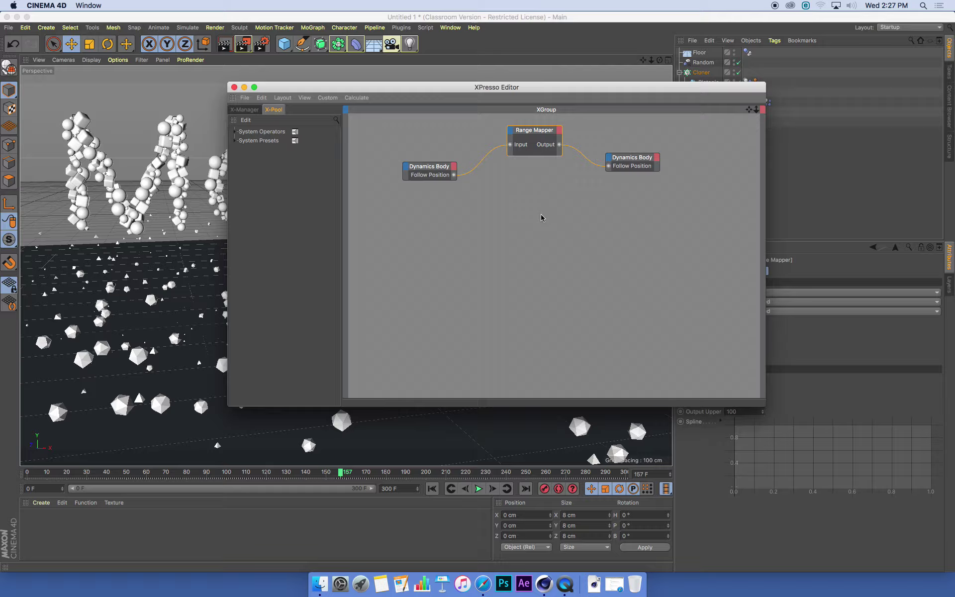
{"action": "left_click", "coordinate": [234, 87]}
Rewind the simulation to frame 0 and set the Sphere's Follow Position to 9
{"action": "left_click", "coordinate": [747, 112]}
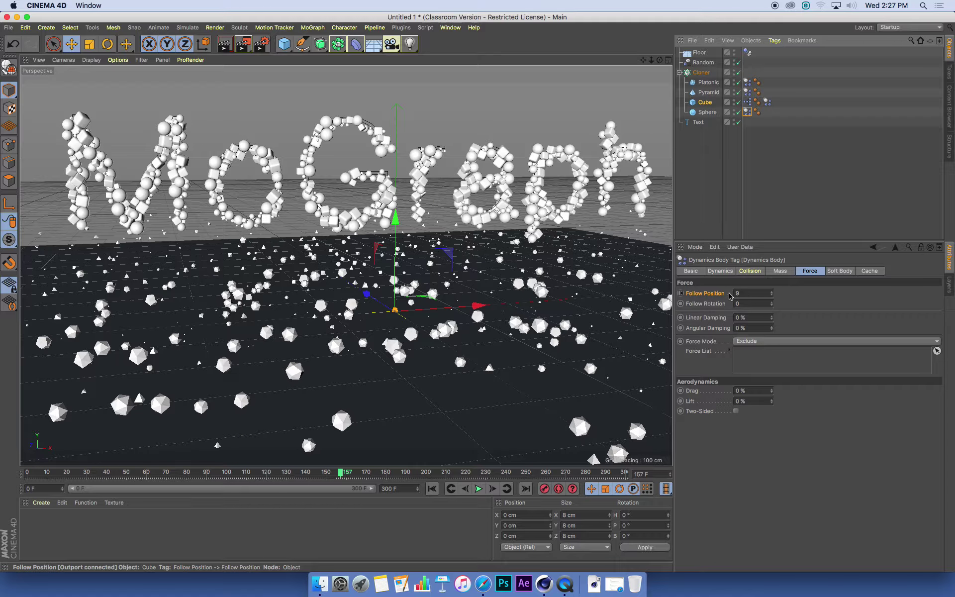
{"action": "left_click", "coordinate": [767, 102]}
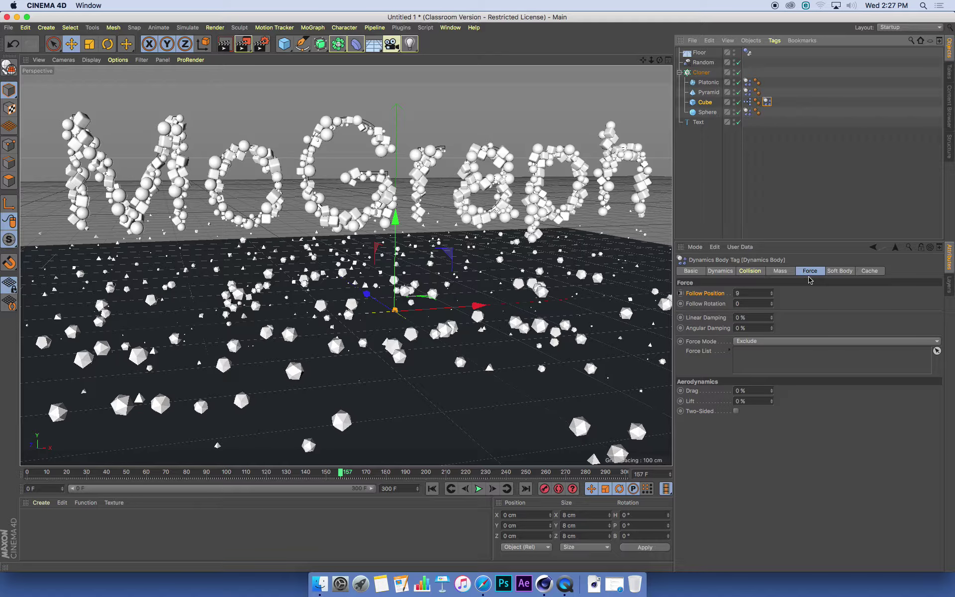
{"action": "left_click", "coordinate": [747, 111]}
{"action": "left_click", "coordinate": [433, 488]}
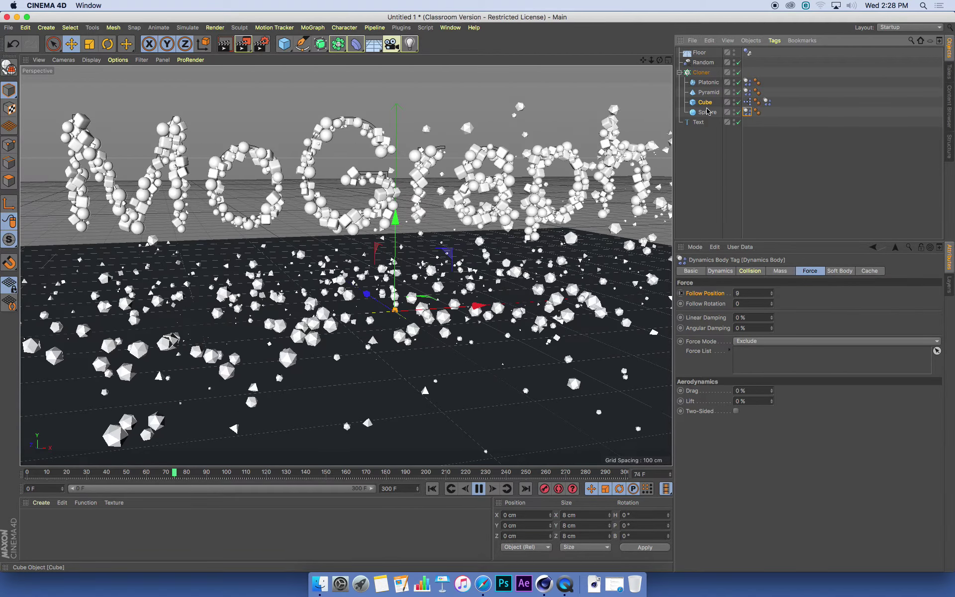
{"action": "left_click", "coordinate": [747, 294]}
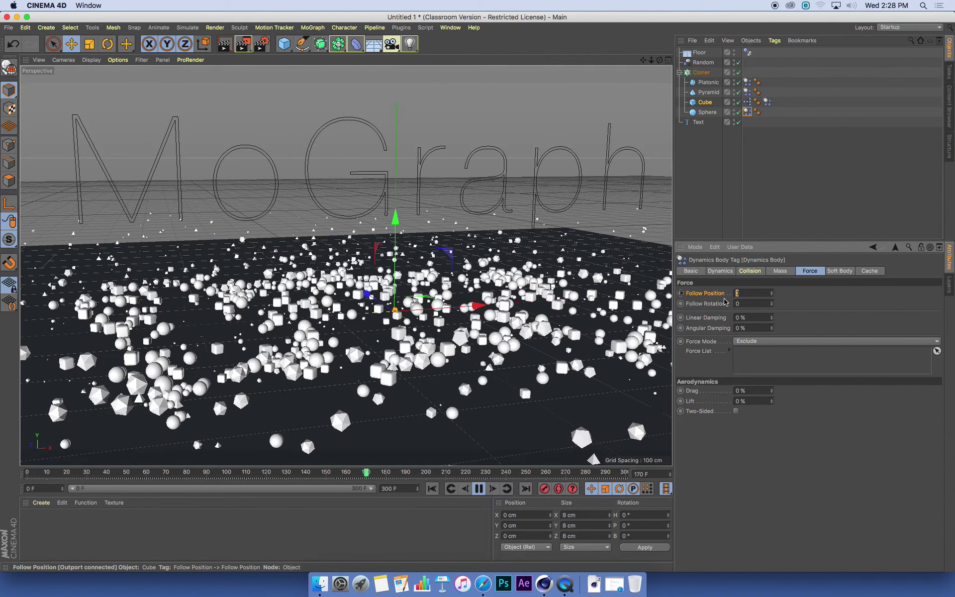
{"action": "type", "text": "9"}
{"action": "key", "text": "Return"}
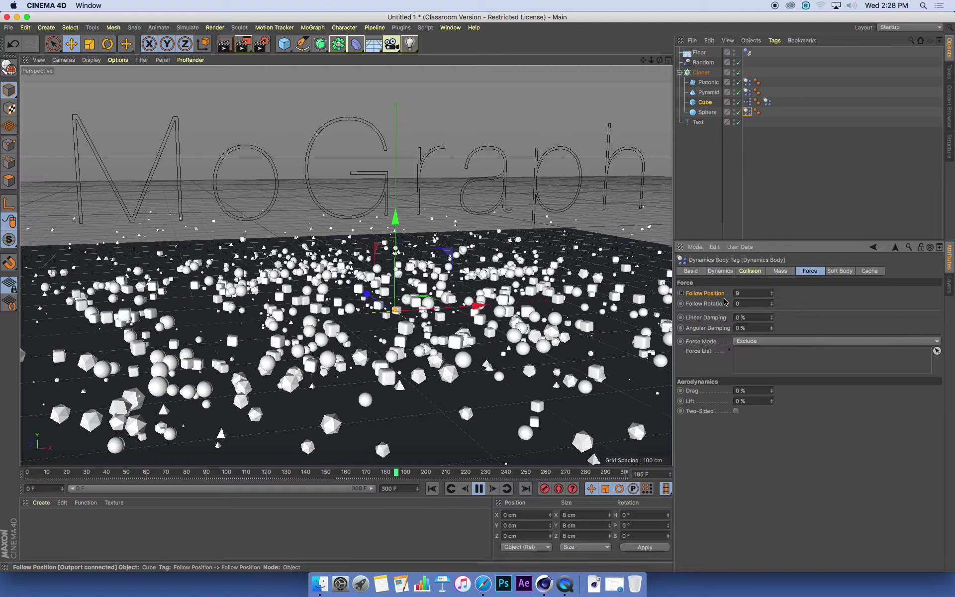